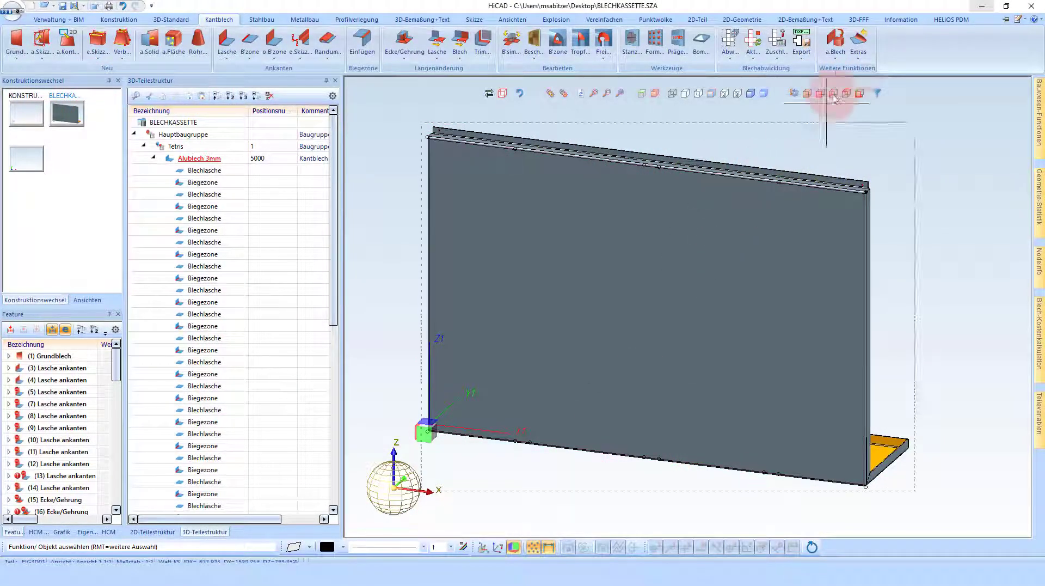
# - Start a flat pattern with the cassette as main sheet part, Zusatztext enabled, and open its text editor
pyautogui.click(860, 49)
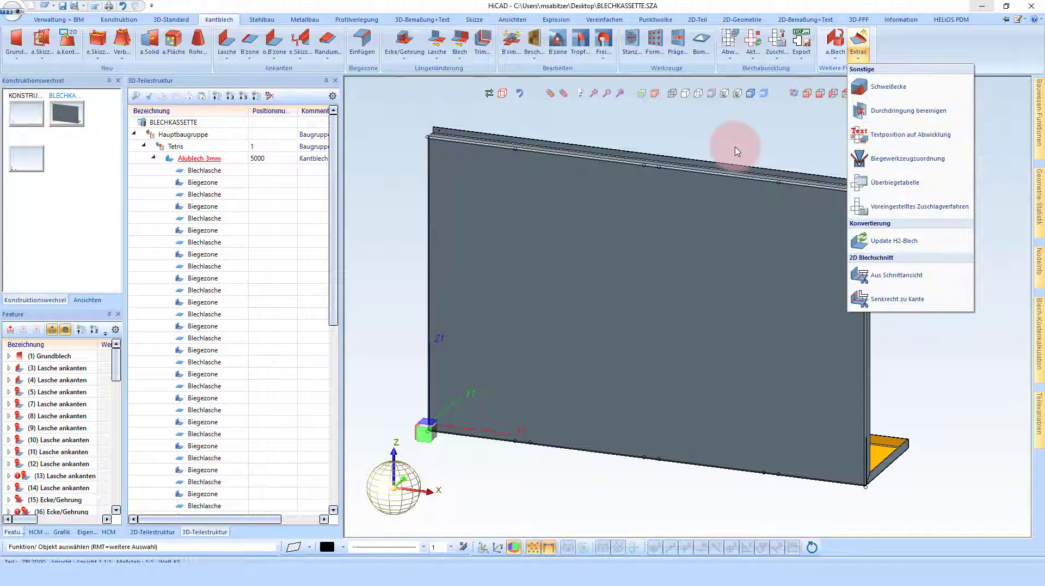
pyautogui.click(693, 152)
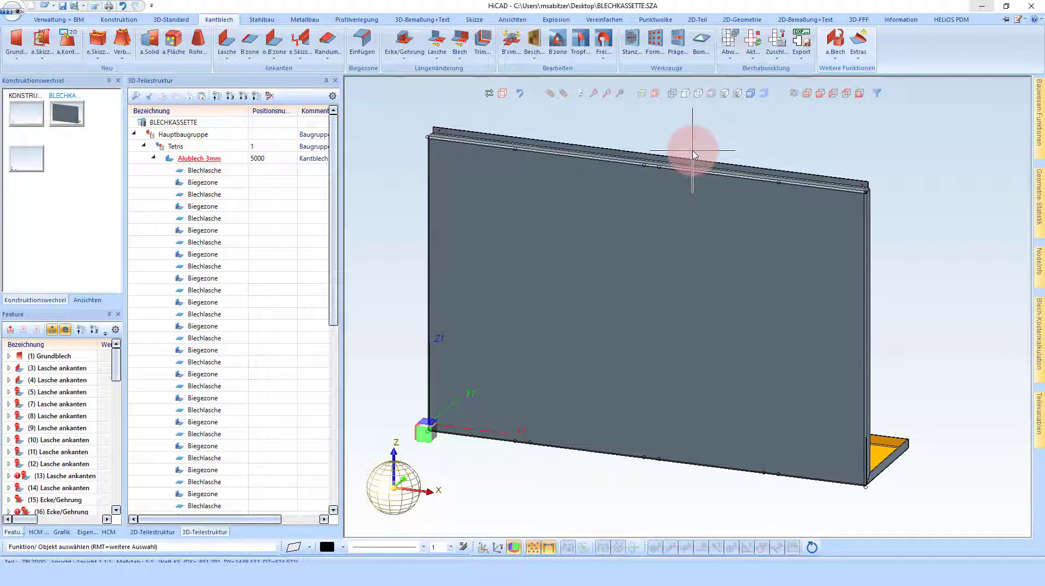
pyautogui.click(730, 43)
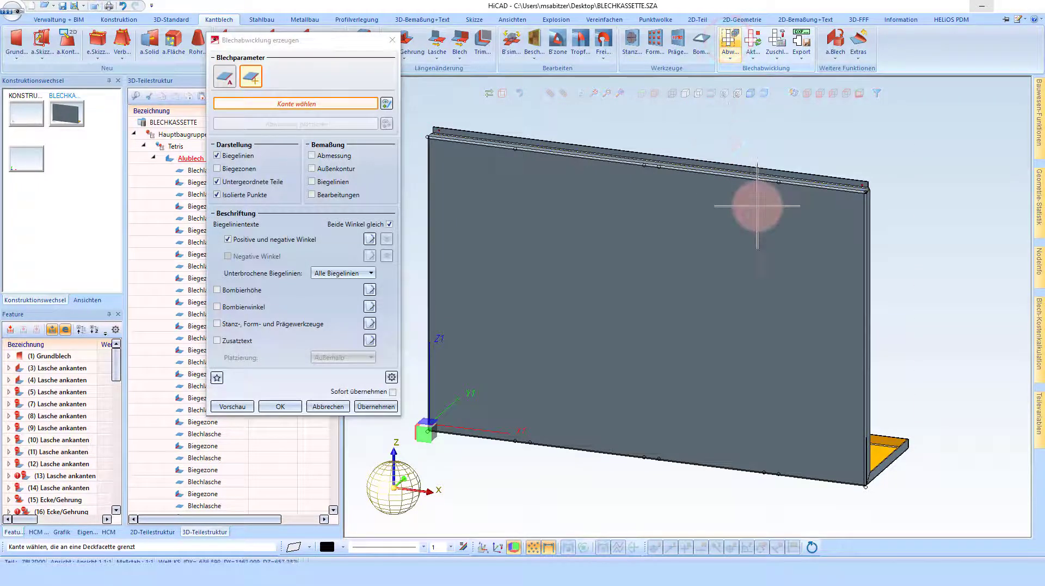
pyautogui.click(235, 76)
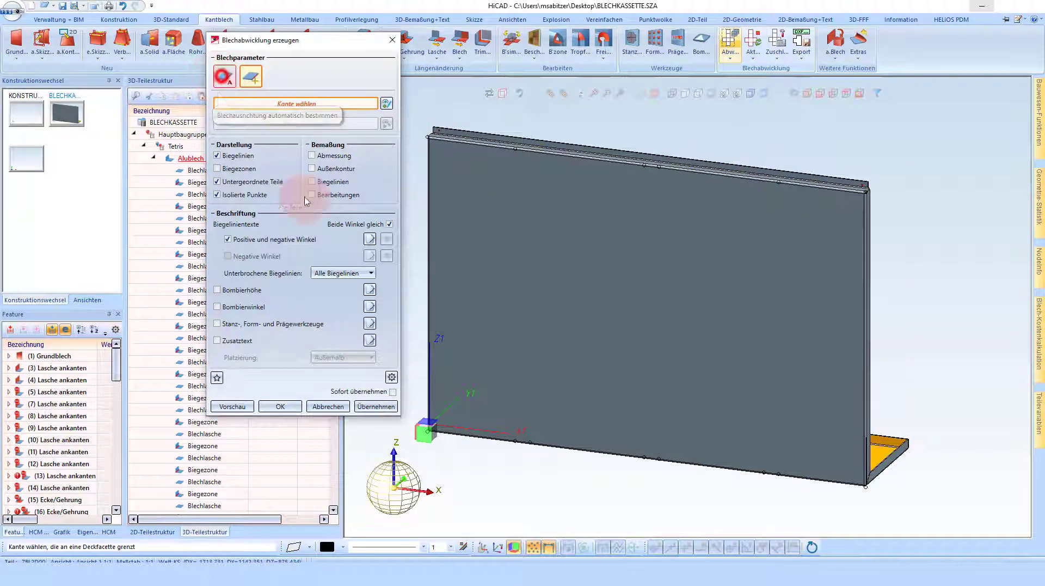
pyautogui.click(700, 280)
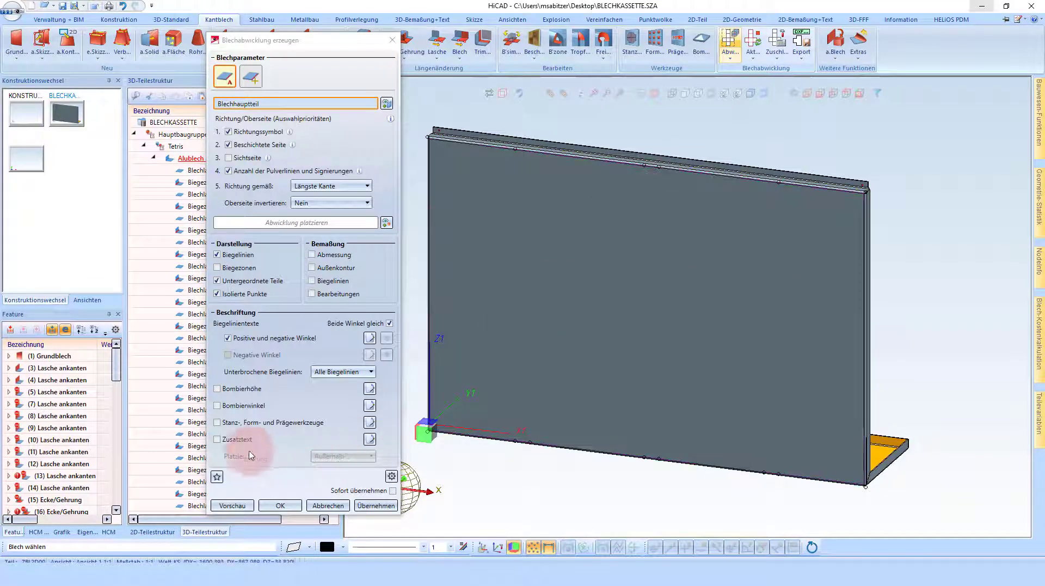
pyautogui.click(237, 441)
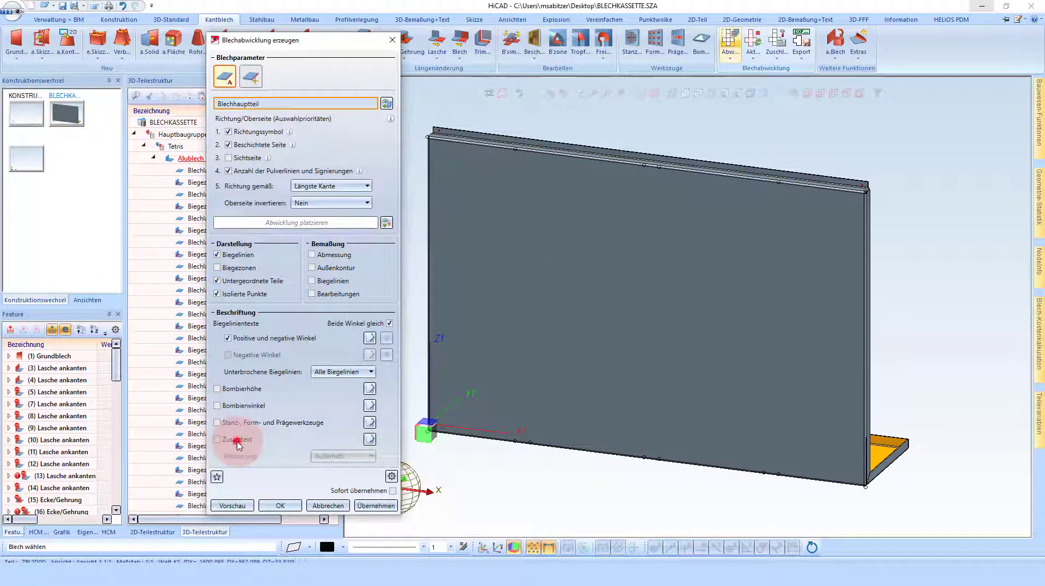
pyautogui.click(369, 440)
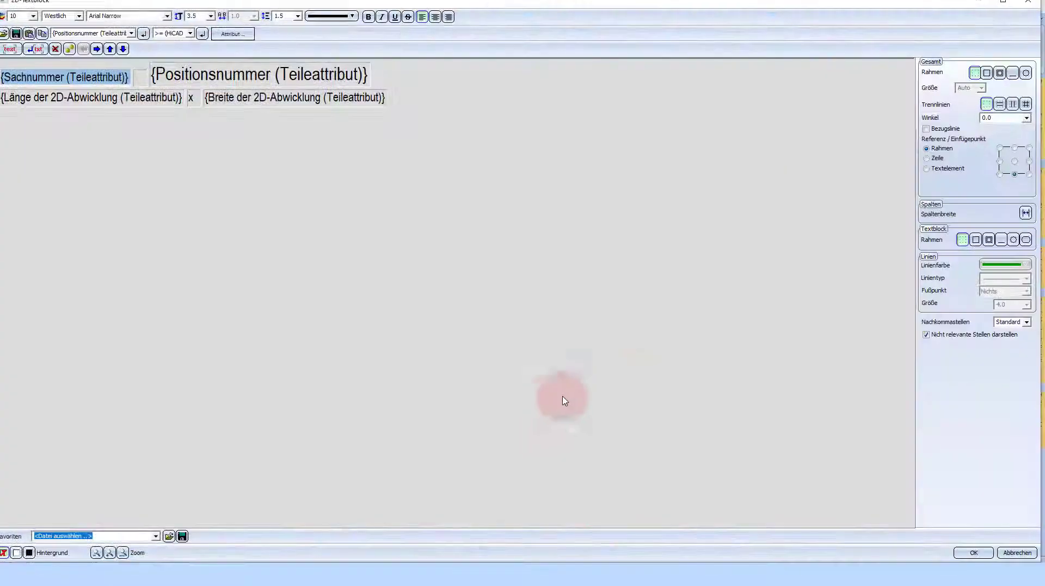
# - Delete the Sachnummer, Länge, x and Breite elements, keeping only Positionsnummer at size 5.0, and confirm
pyautogui.click(55, 49)
pyautogui.click(56, 49)
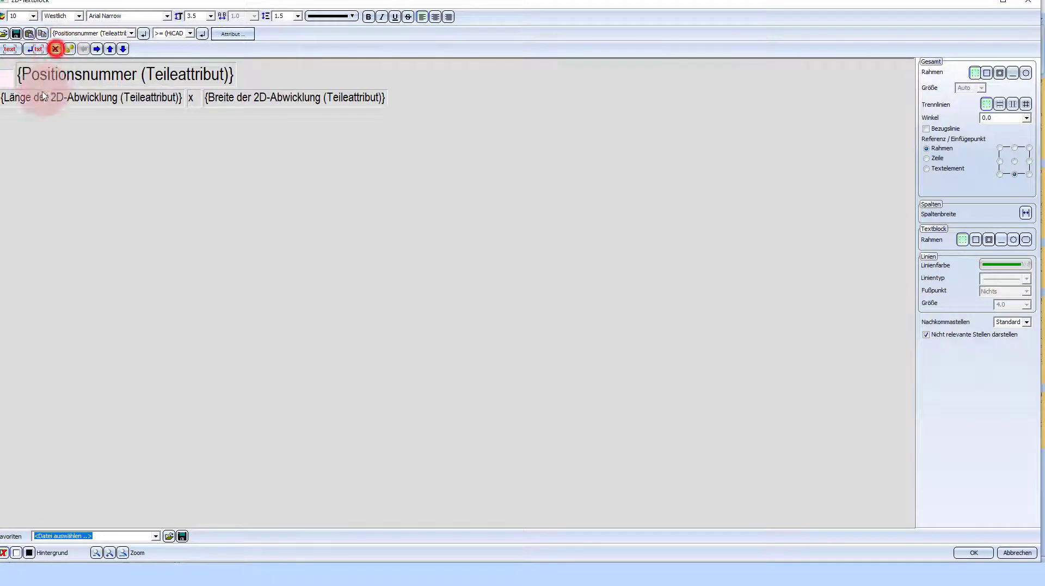
pyautogui.click(48, 95)
pyautogui.click(56, 49)
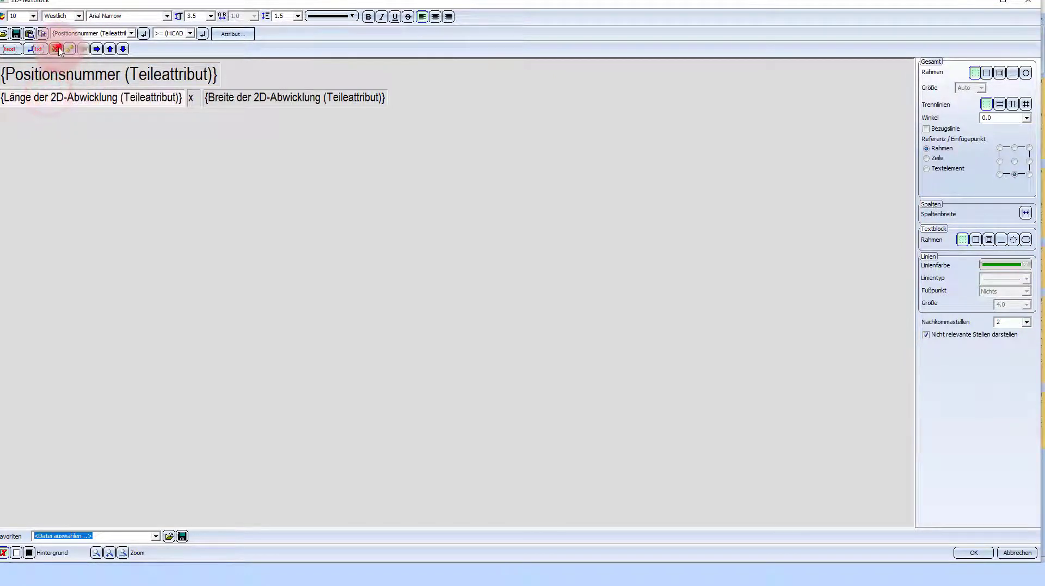
pyautogui.click(56, 49)
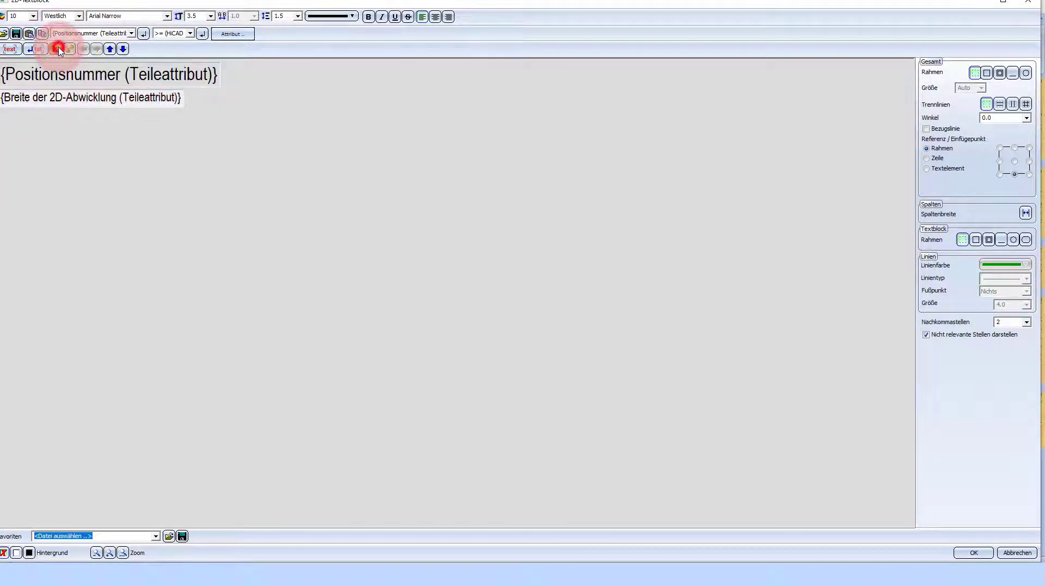
pyautogui.click(57, 49)
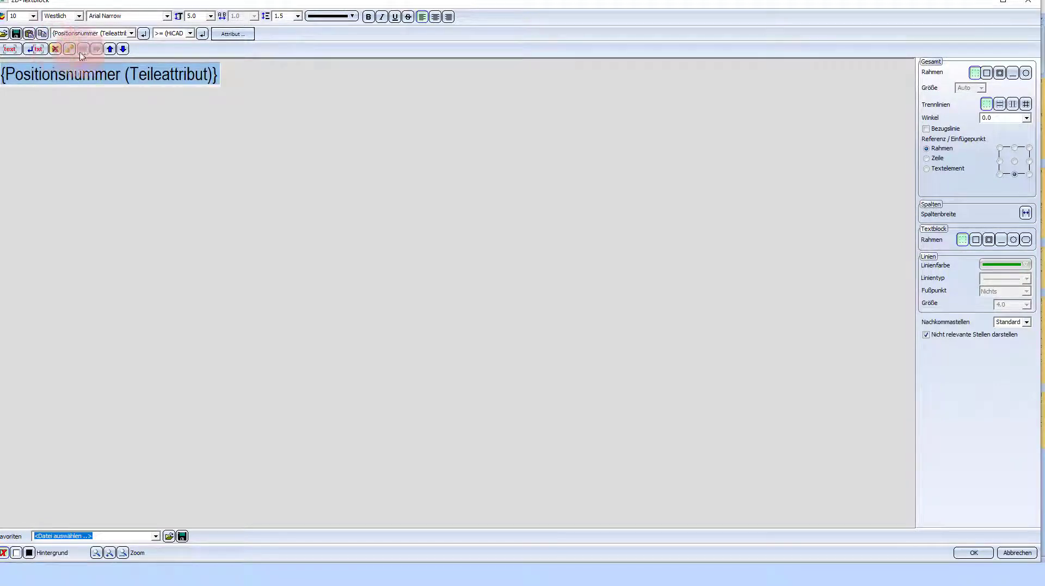
pyautogui.click(970, 553)
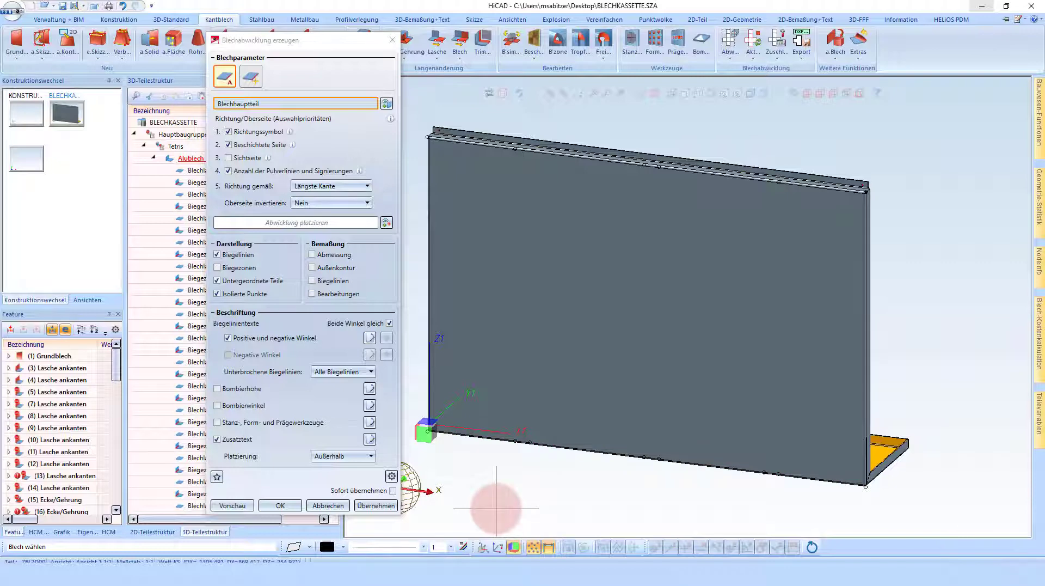
# - Set text placement to Innerhalb, pick the cassette and set the flat pattern's insertion point
pyautogui.click(667, 424)
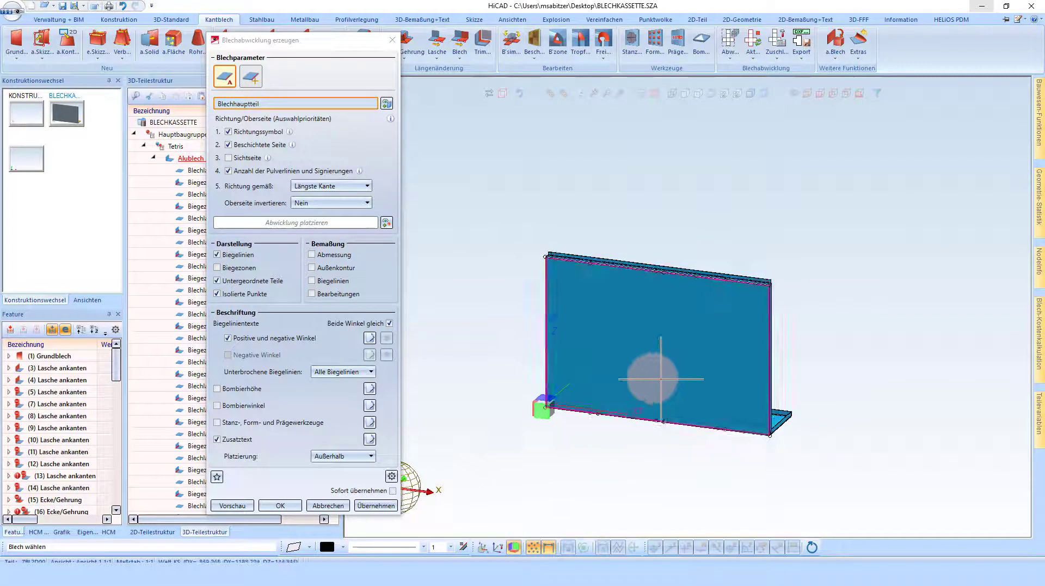
pyautogui.click(352, 460)
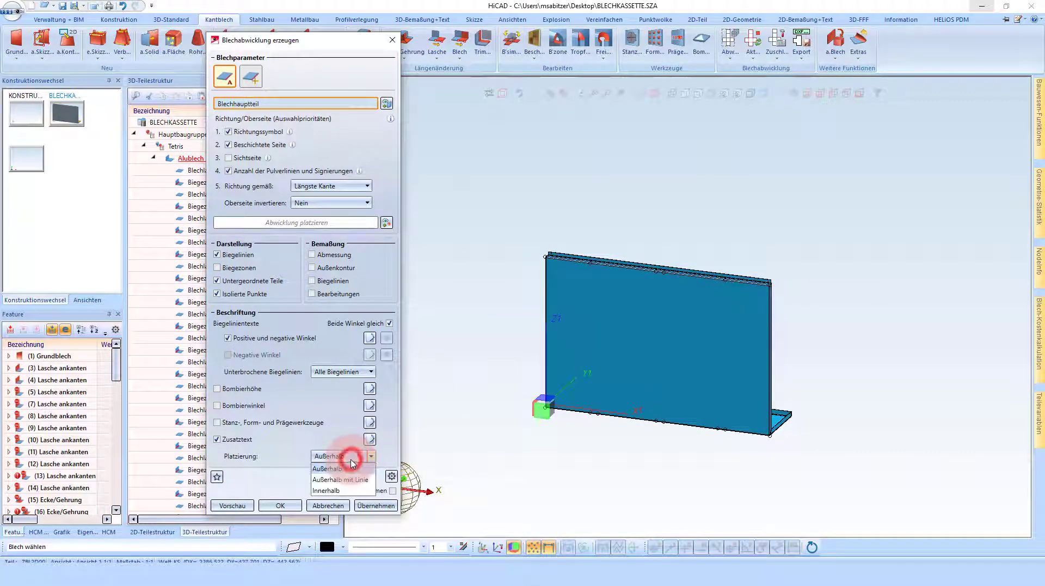
pyautogui.click(333, 491)
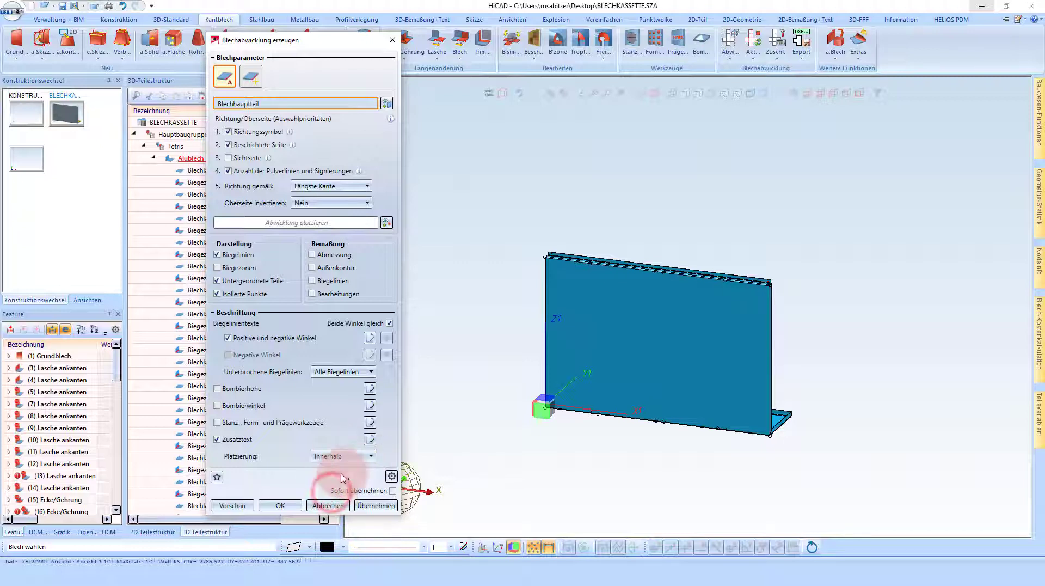
pyautogui.click(626, 363)
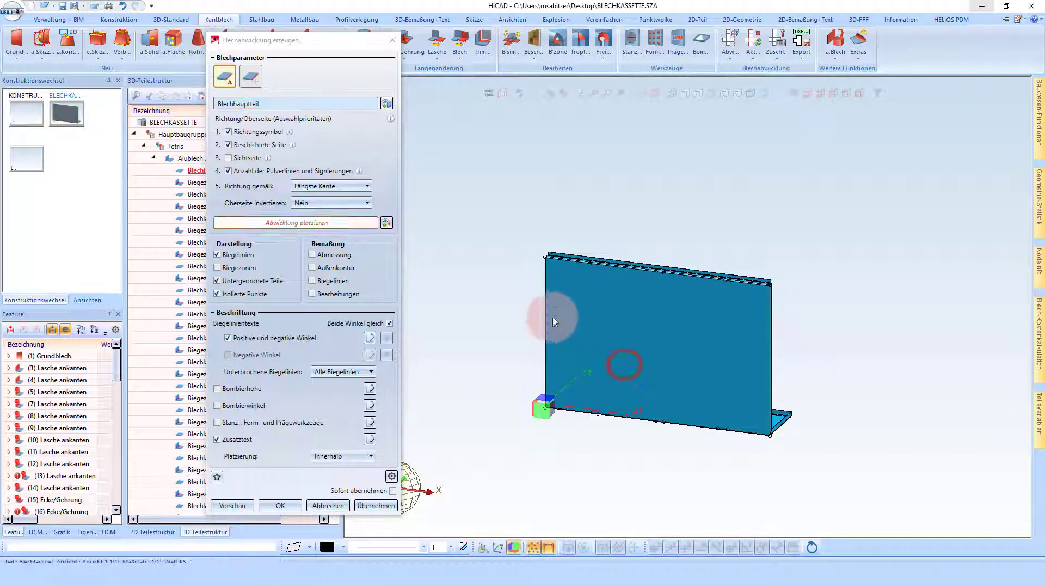
pyautogui.click(684, 316)
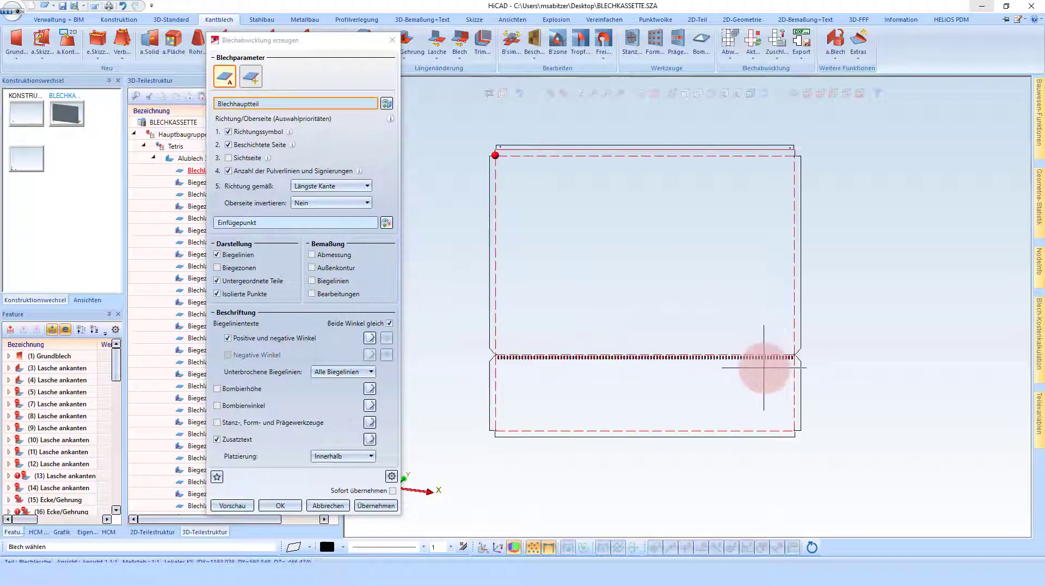
# - Create the flat pattern and zoom in to check the 5000 label inside the outline
pyautogui.click(281, 505)
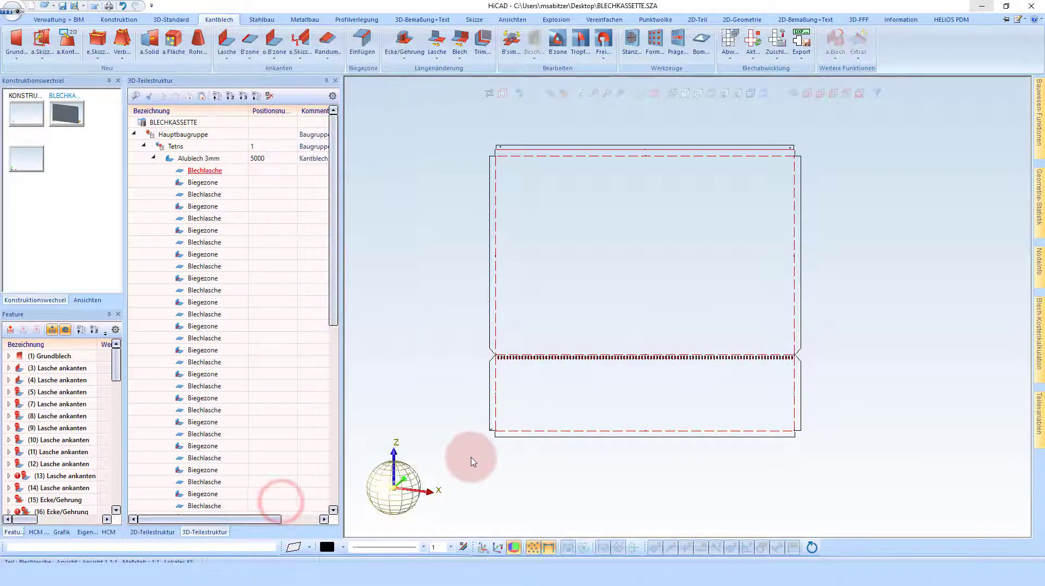
pyautogui.scroll(2, 486, 450)
pyautogui.scroll(2, 487, 451)
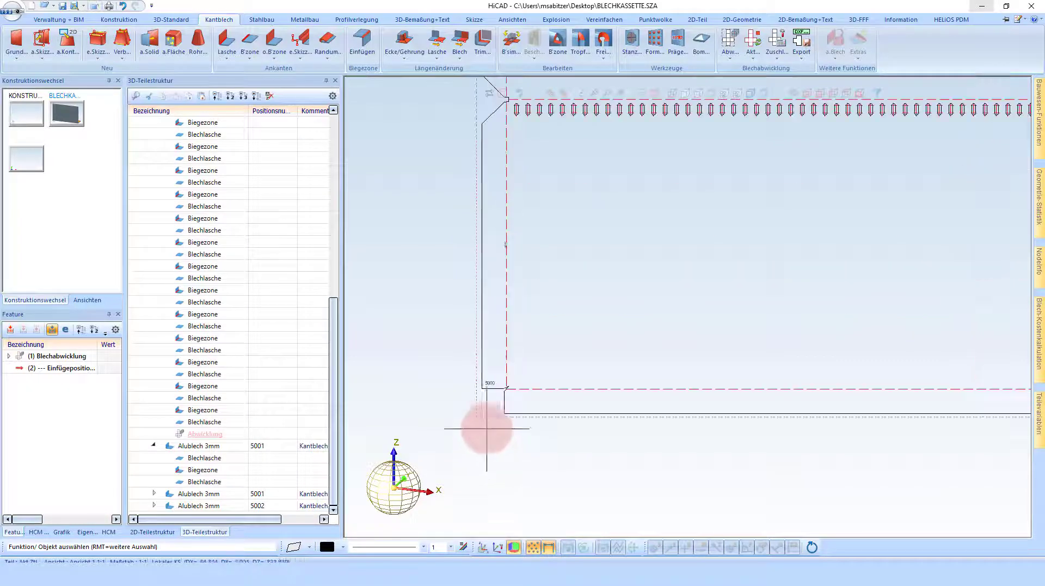
pyautogui.scroll(2, 486, 414)
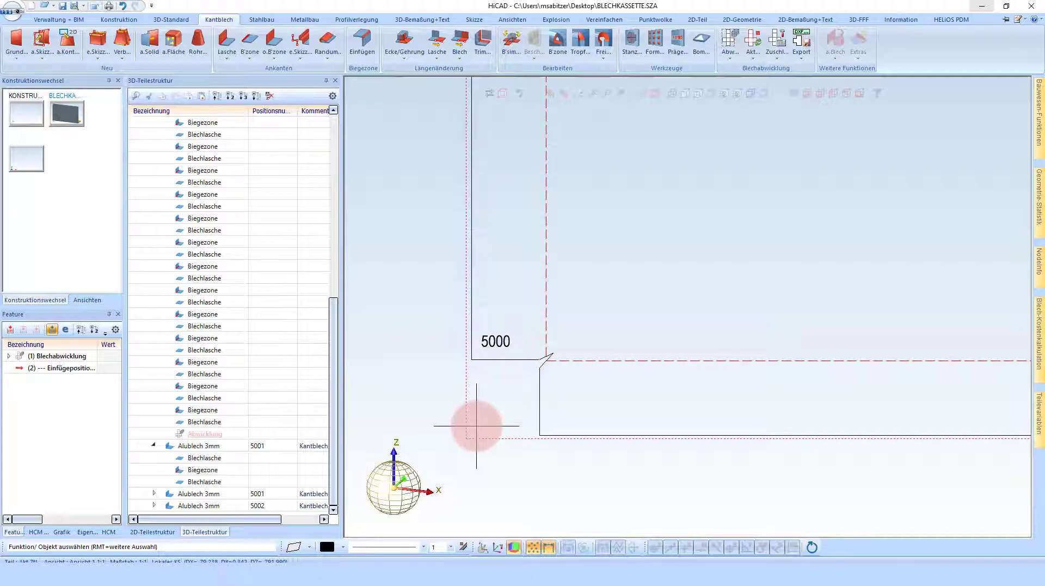
pyautogui.scroll(-2, 476, 426)
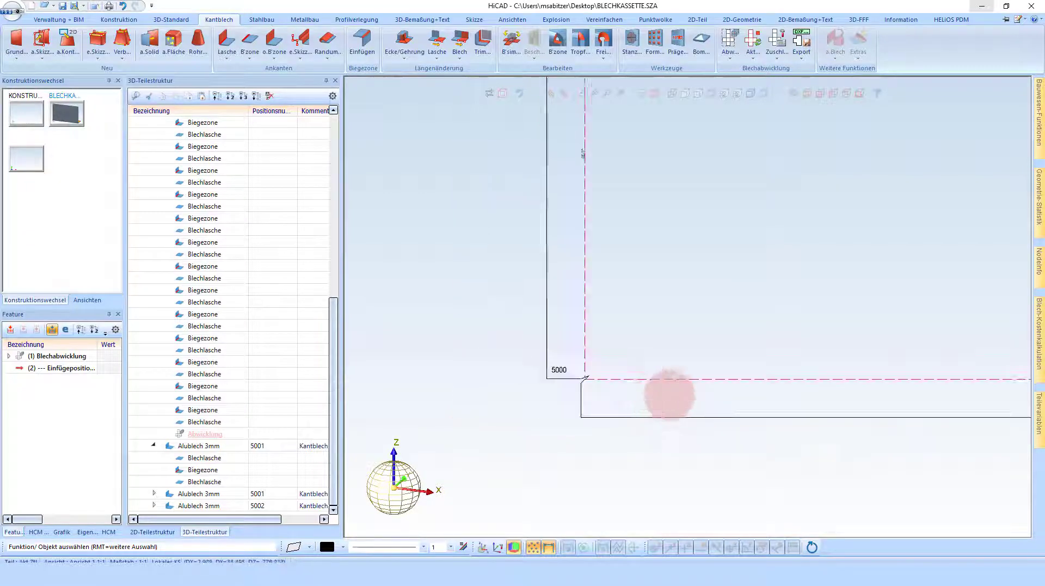
pyautogui.scroll(-2, 707, 378)
pyautogui.scroll(-2, 737, 380)
pyautogui.scroll(-1, 545, 311)
# - Make the 3D cassette Alublech 3mm (5000) the active part by selecting its wall
pyautogui.scroll(3, 545, 311)
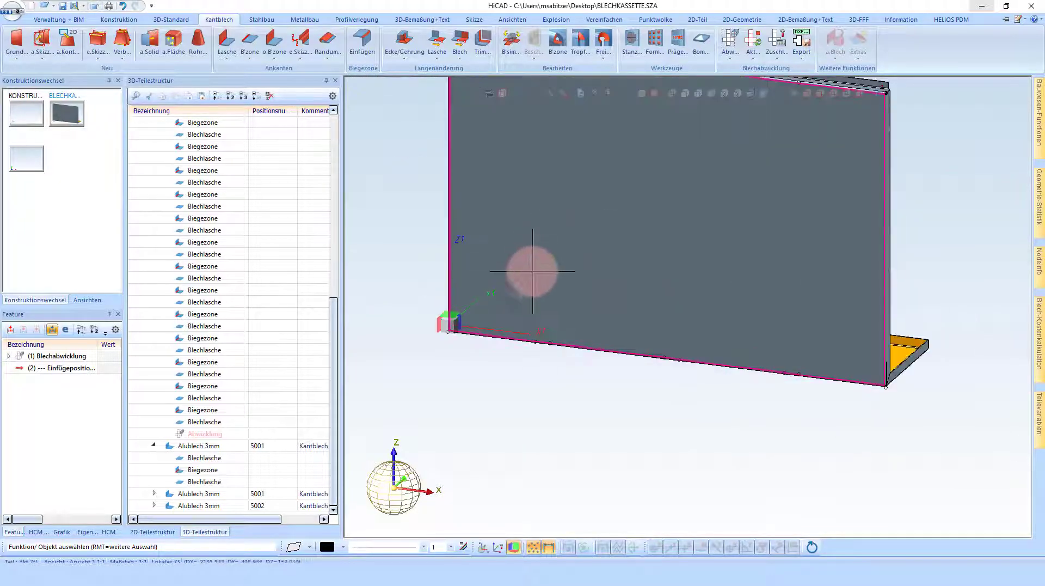
pyautogui.moveTo(525, 271); pyautogui.dragTo(592, 283, button='middle')
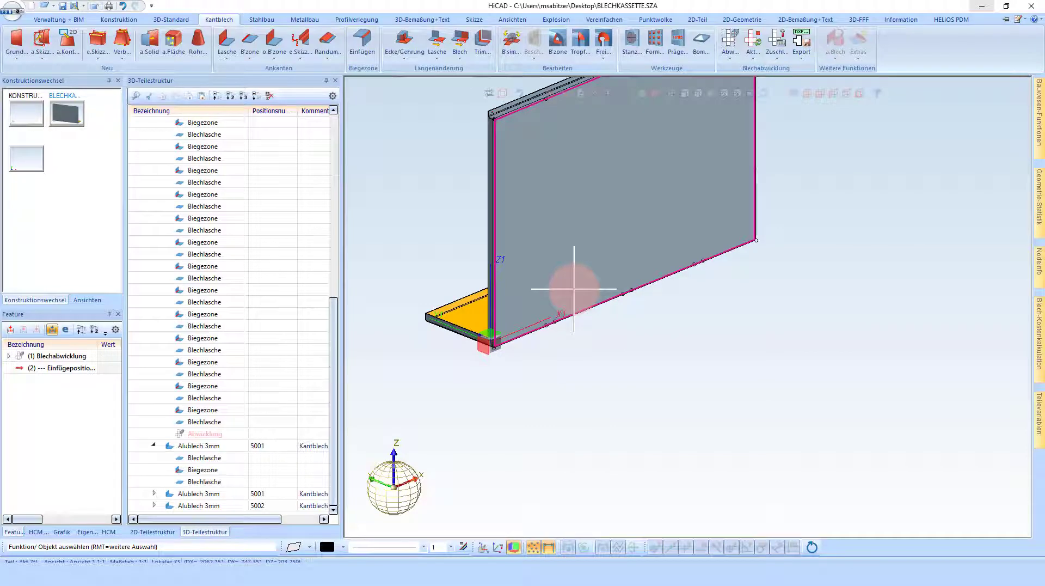
pyautogui.scroll(2, 487, 350)
pyautogui.scroll(2, 498, 354)
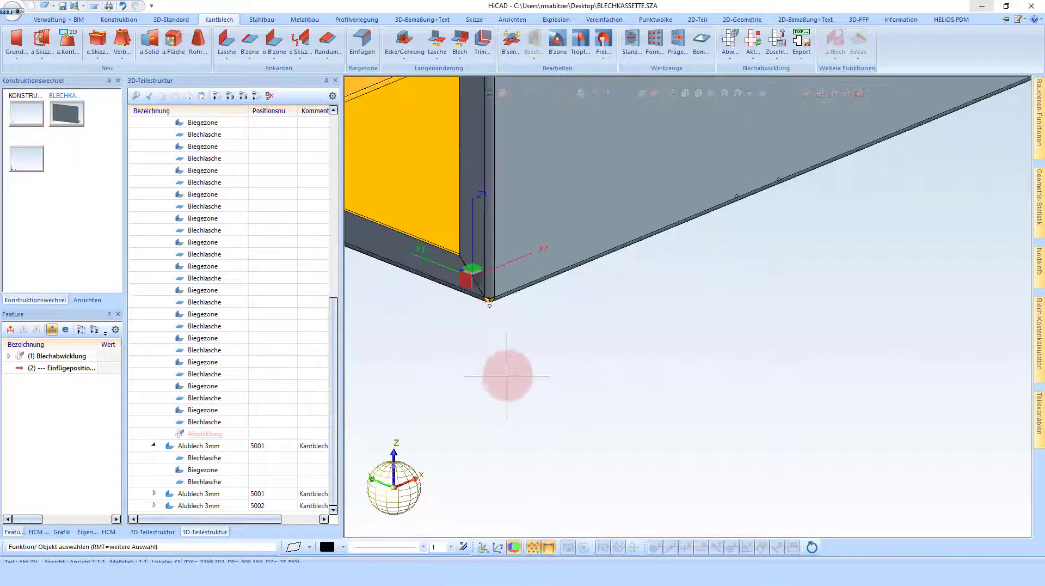
pyautogui.scroll(-1, 537, 366)
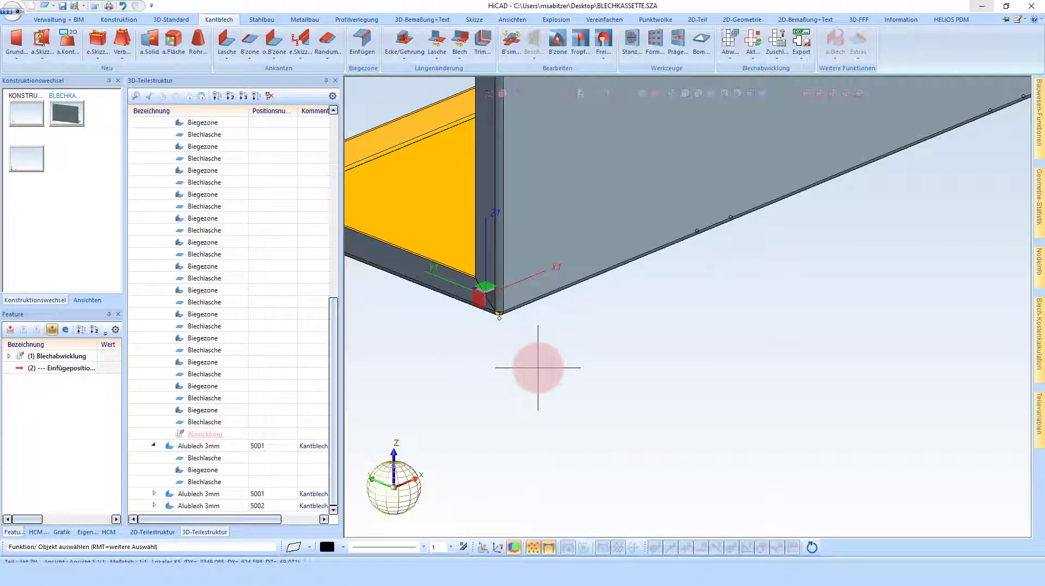
pyautogui.scroll(-1, 538, 367)
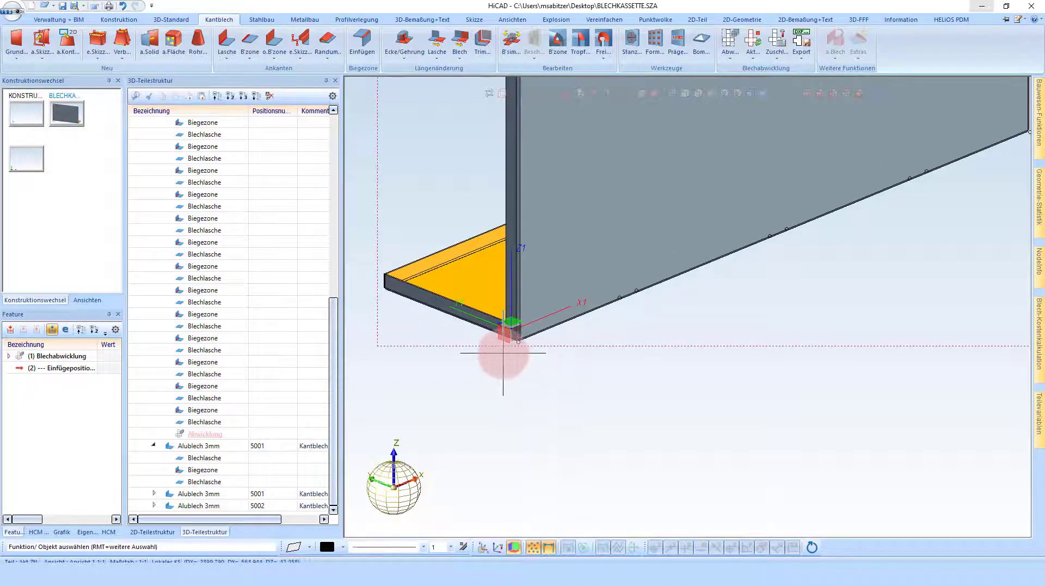
pyautogui.scroll(2, 502, 351)
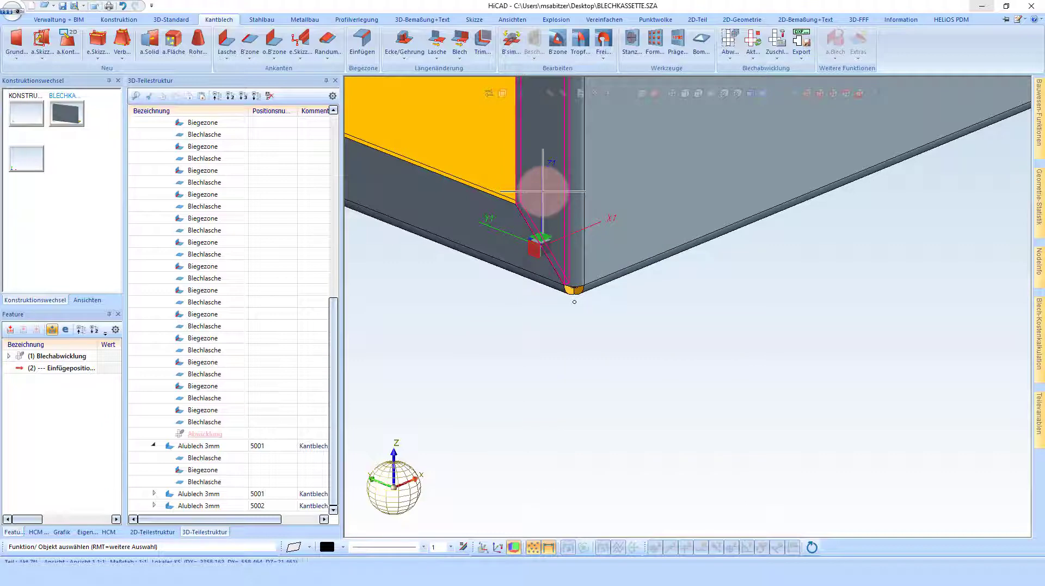
pyautogui.click(543, 192)
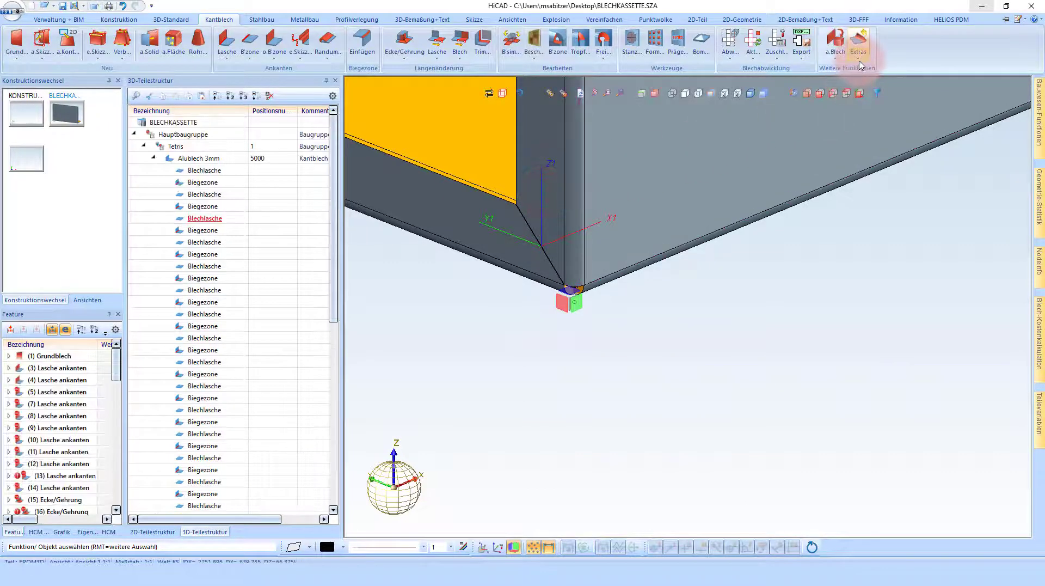
# - Start Textposition auf Abwicklung on the cassette wall face and open the Textausrichtung catalog
pyautogui.click(860, 61)
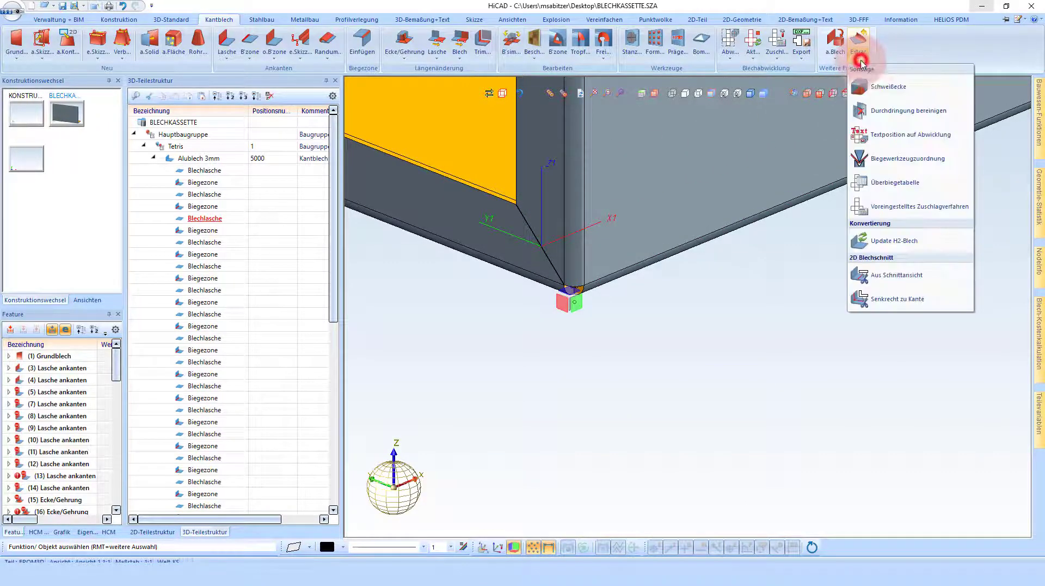
pyautogui.click(905, 136)
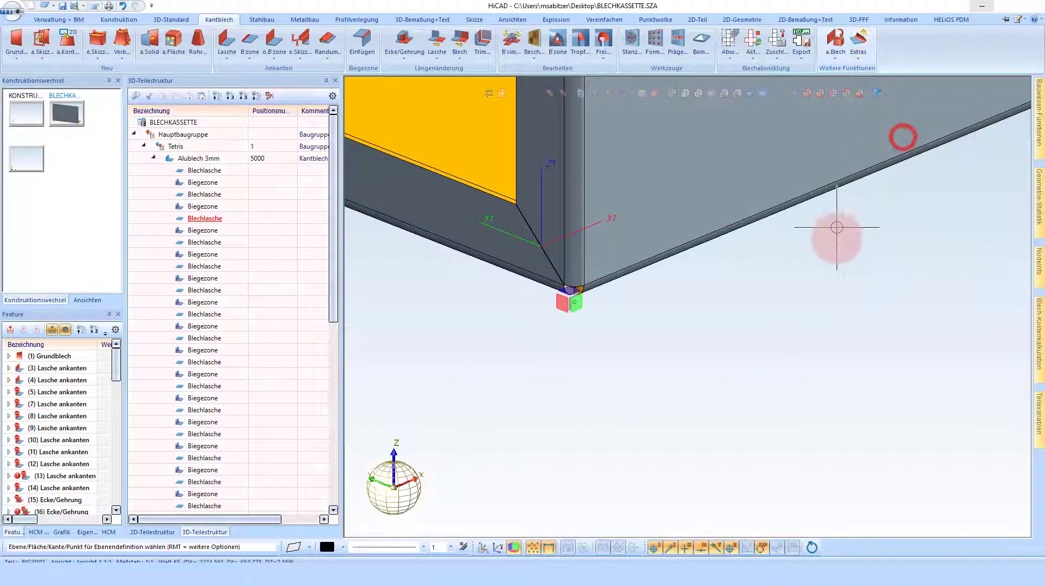
pyautogui.scroll(-2, 841, 330)
pyautogui.scroll(3, 669, 197)
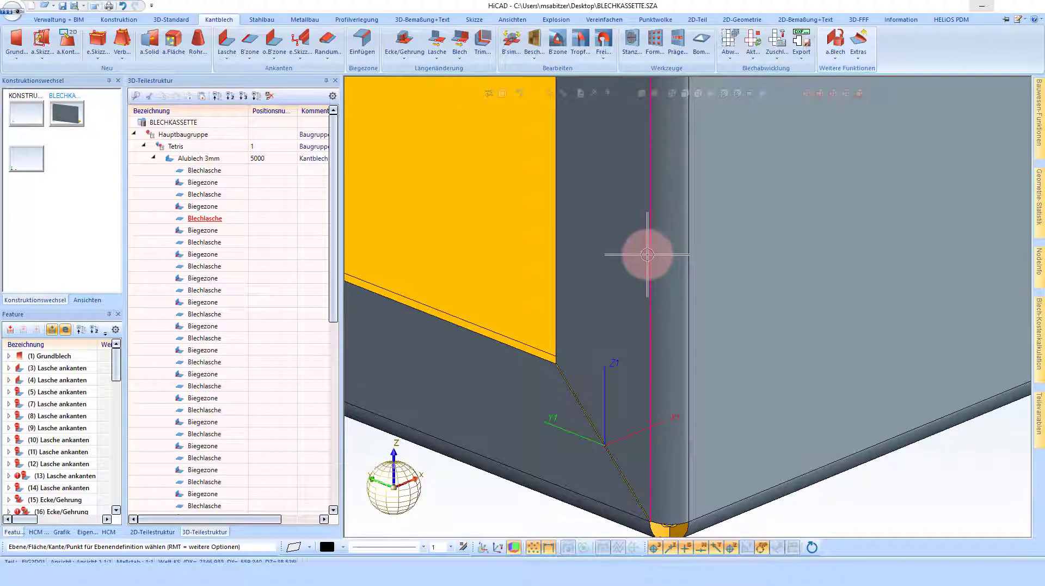
pyautogui.scroll(-1, 646, 245)
pyautogui.click(629, 238)
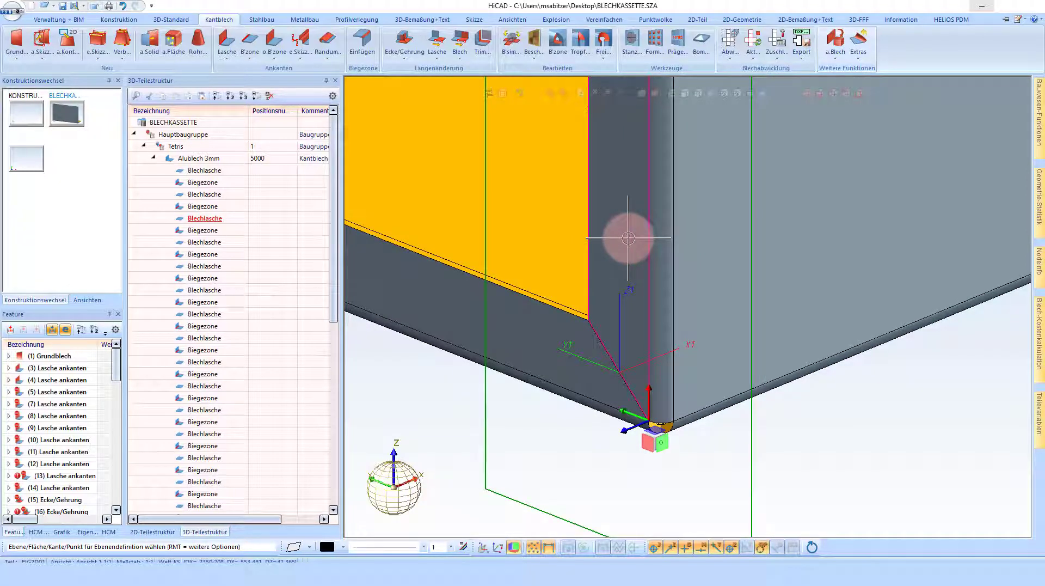
pyautogui.click(629, 238)
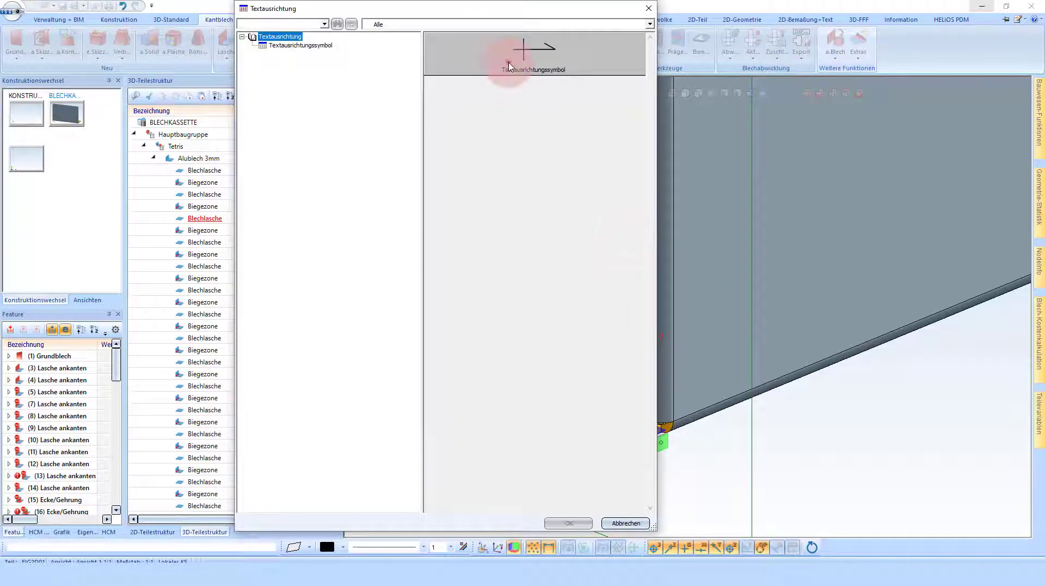
# - Choose the Textausrichtung 20mm symbol from the text-orientation sizes and confirm it
pyautogui.click(491, 48)
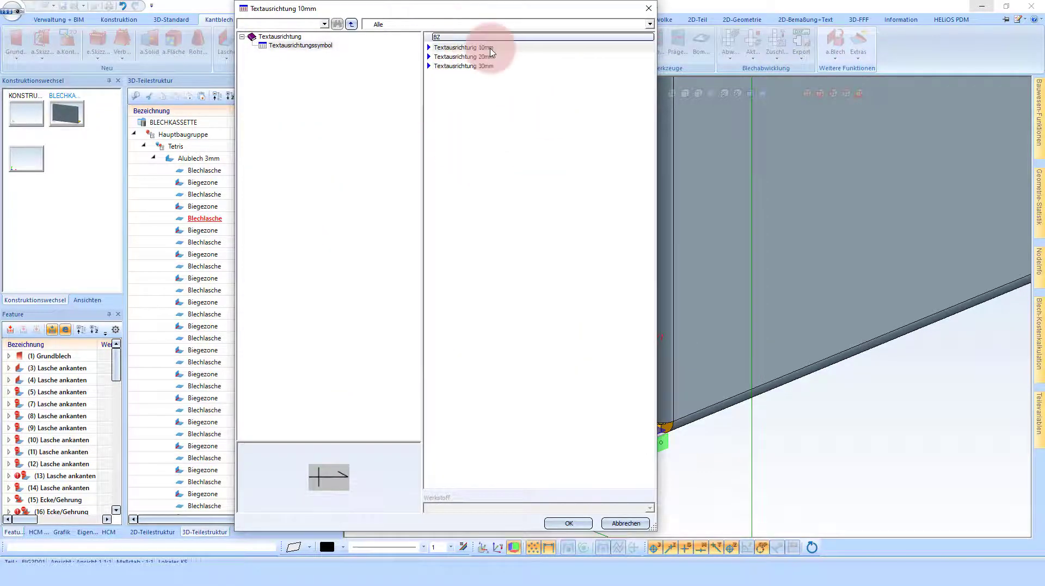
pyautogui.click(475, 57)
pyautogui.click(473, 65)
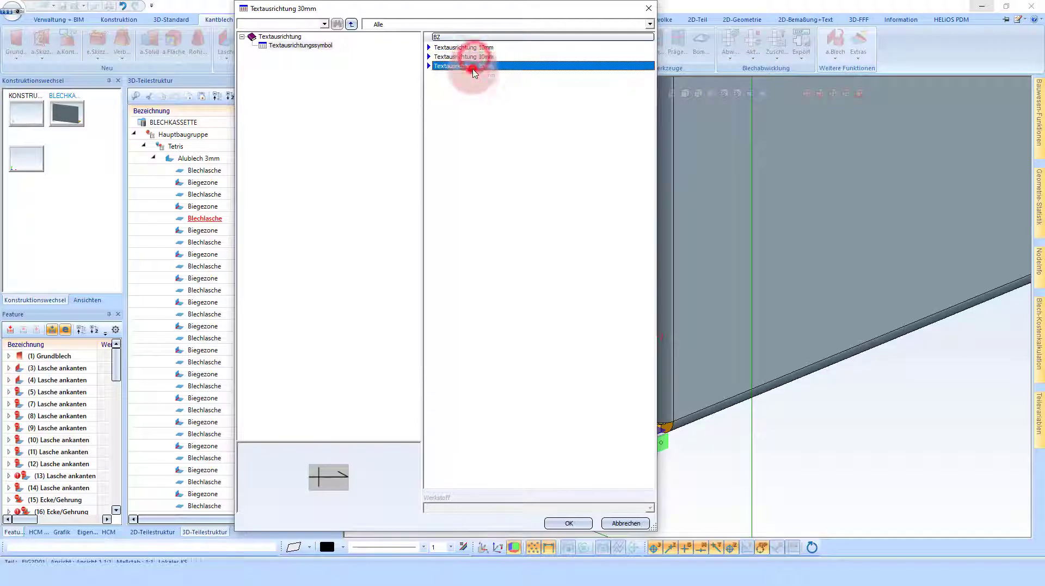
pyautogui.click(476, 57)
pyautogui.click(485, 48)
pyautogui.click(484, 58)
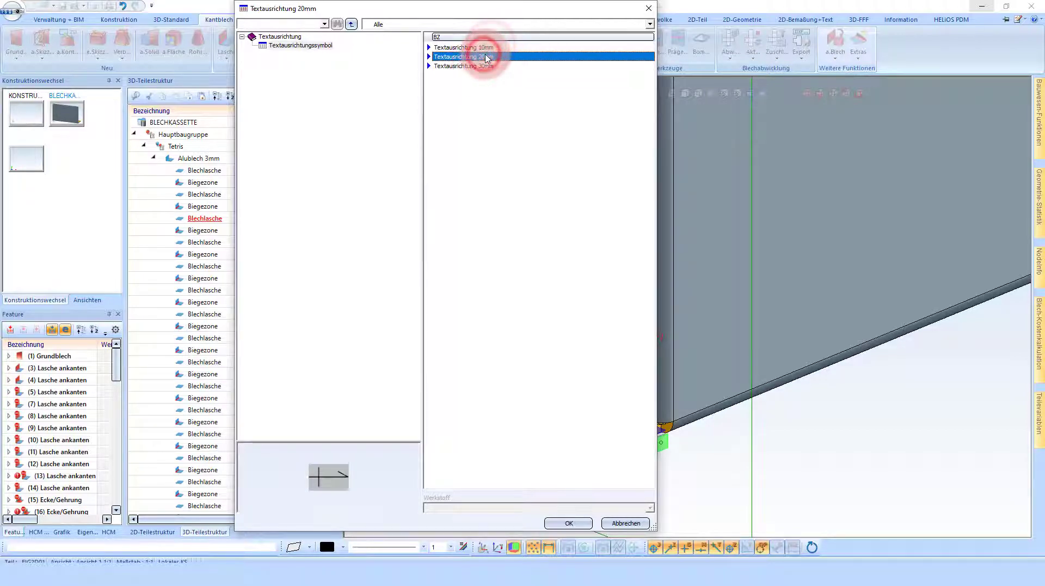
pyautogui.click(577, 521)
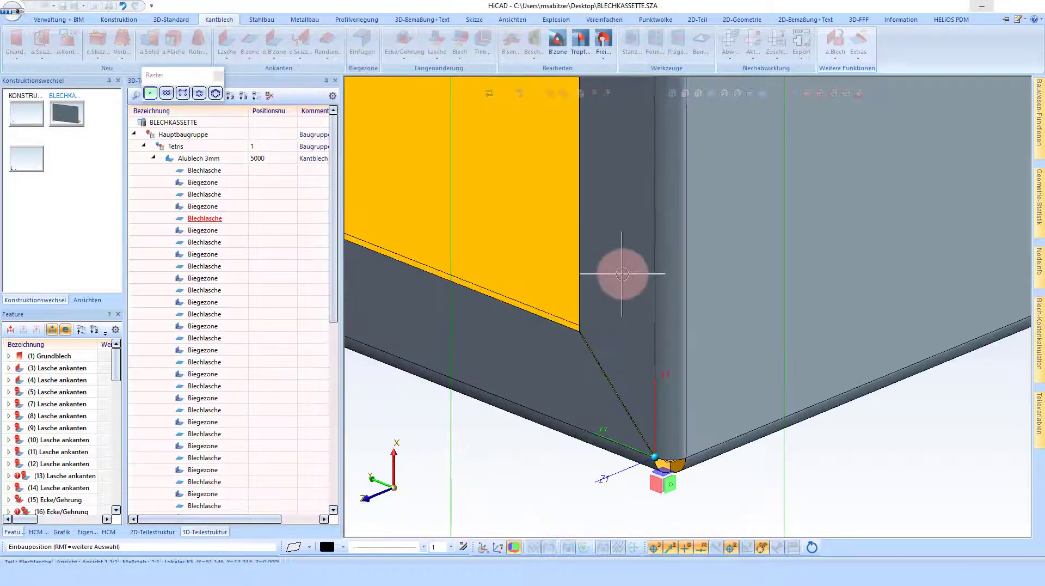
# - Place the text-position marker on the wall at relative offset 100, 5 from the bottom corner
pyautogui.click(619, 240)
pyautogui.press('Return')
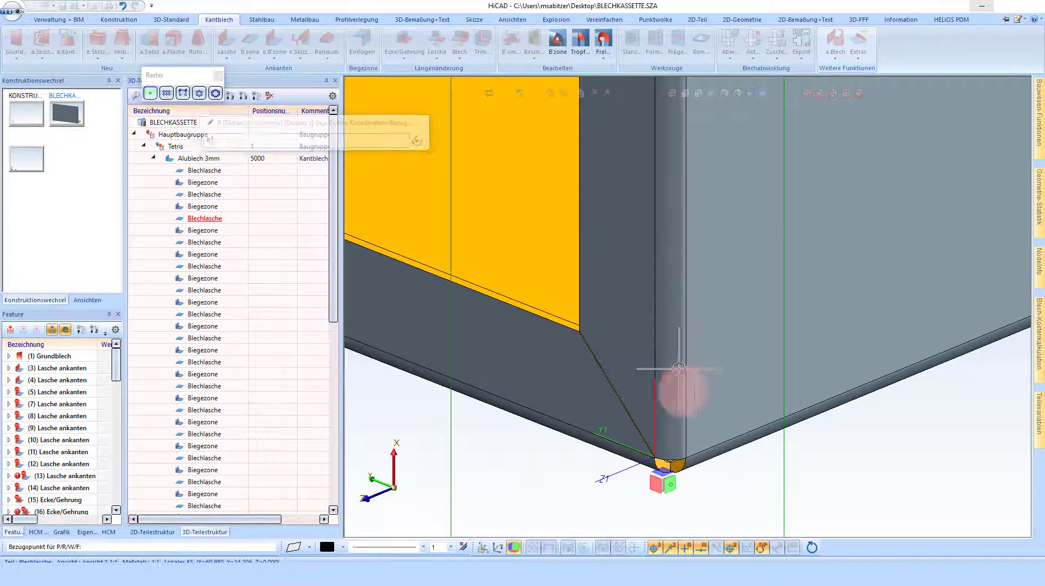
pyautogui.click(653, 453)
pyautogui.write('R 100 5')
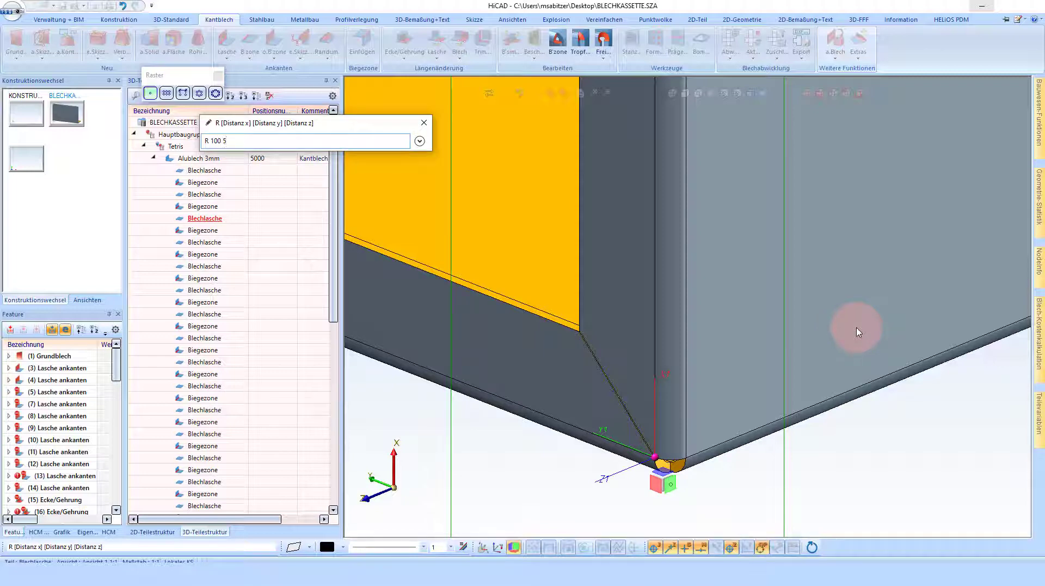
pyautogui.press('Return')
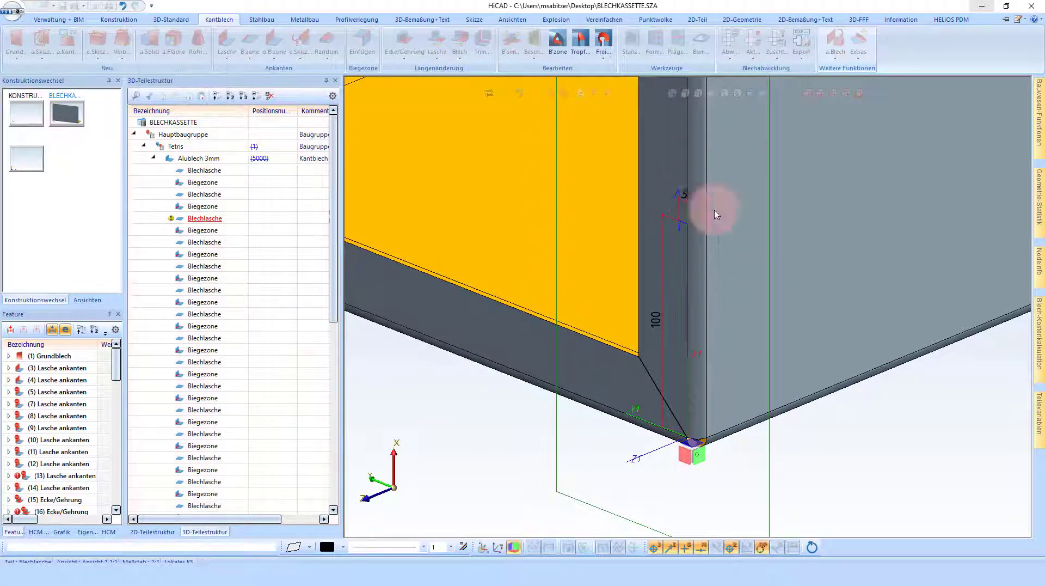
pyautogui.click(672, 206)
# - Synchronise the flat pattern with the 3D cassette using Abwicklung abgleichen
pyautogui.scroll(-3, 541, 234)
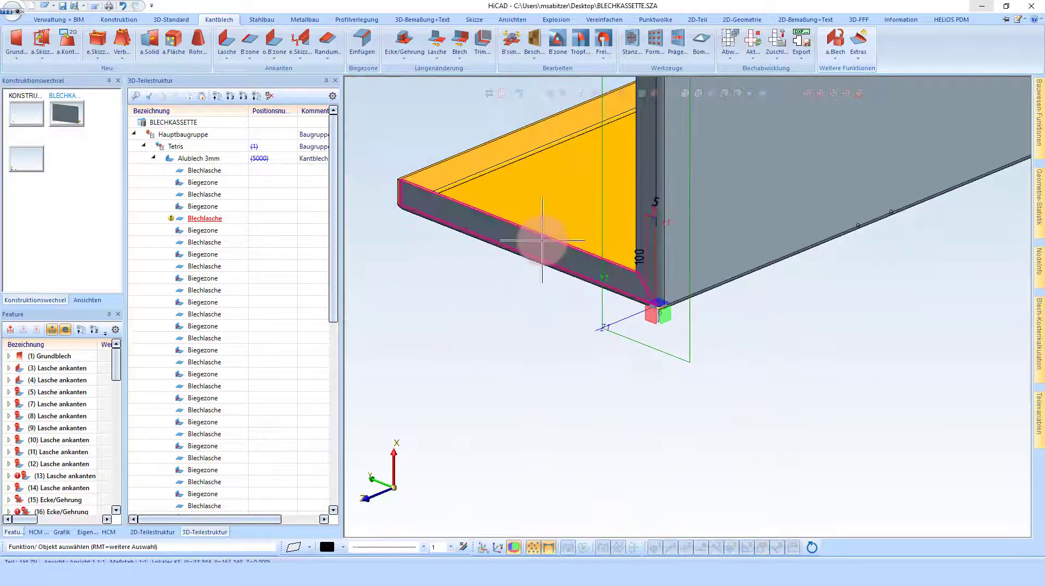
pyautogui.scroll(-3, 539, 239)
pyautogui.scroll(-3, 525, 245)
pyautogui.scroll(3, 630, 326)
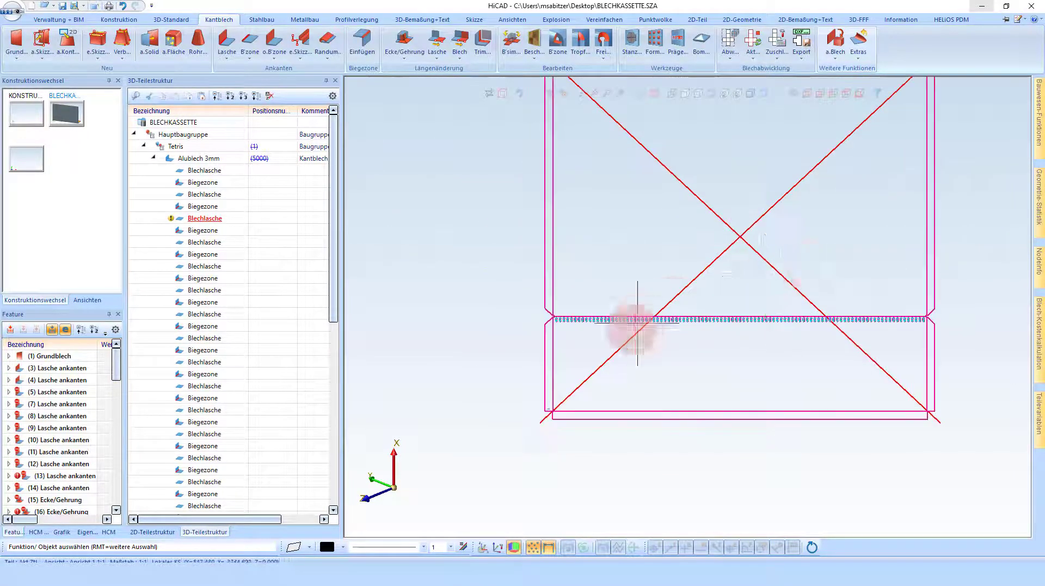
pyautogui.scroll(2, 518, 378)
pyautogui.rightClick(500, 360)
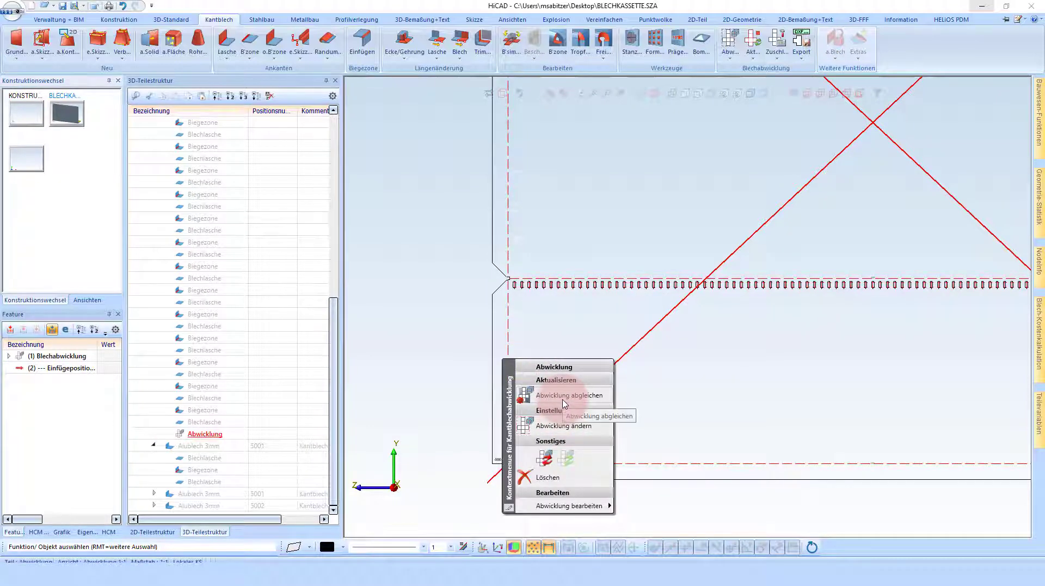
pyautogui.click(563, 403)
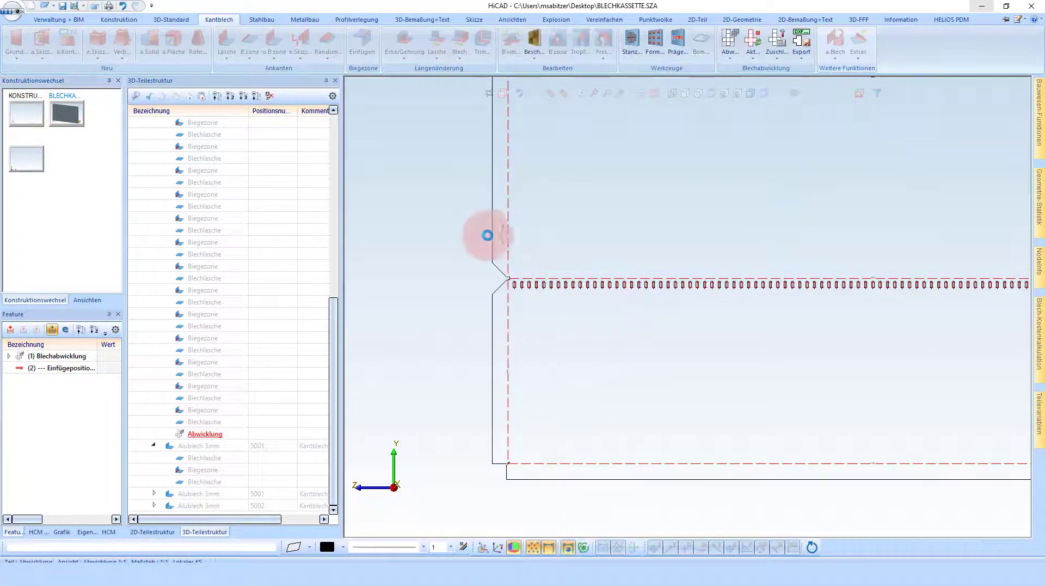
pyautogui.scroll(3, 484, 230)
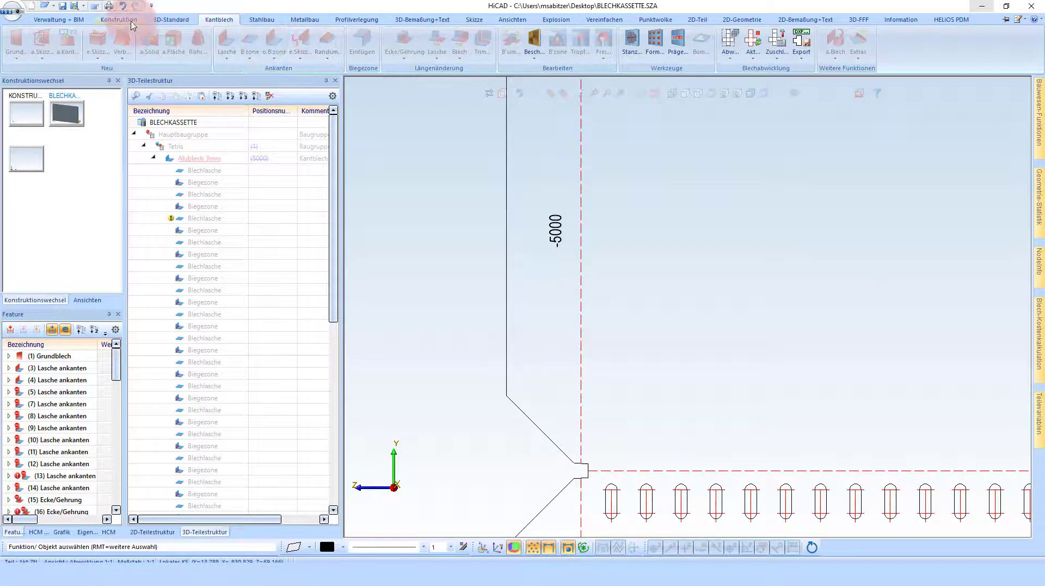
# - Renumber the parts with Pos... on the Konstruktion tab and check 5000 on the flat pattern
pyautogui.click(132, 22)
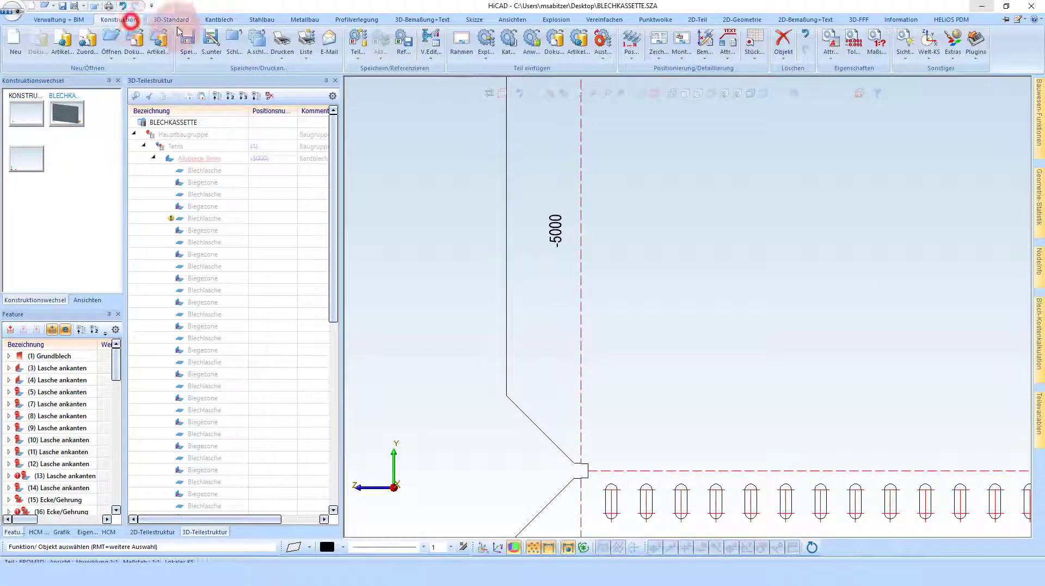
pyautogui.click(631, 41)
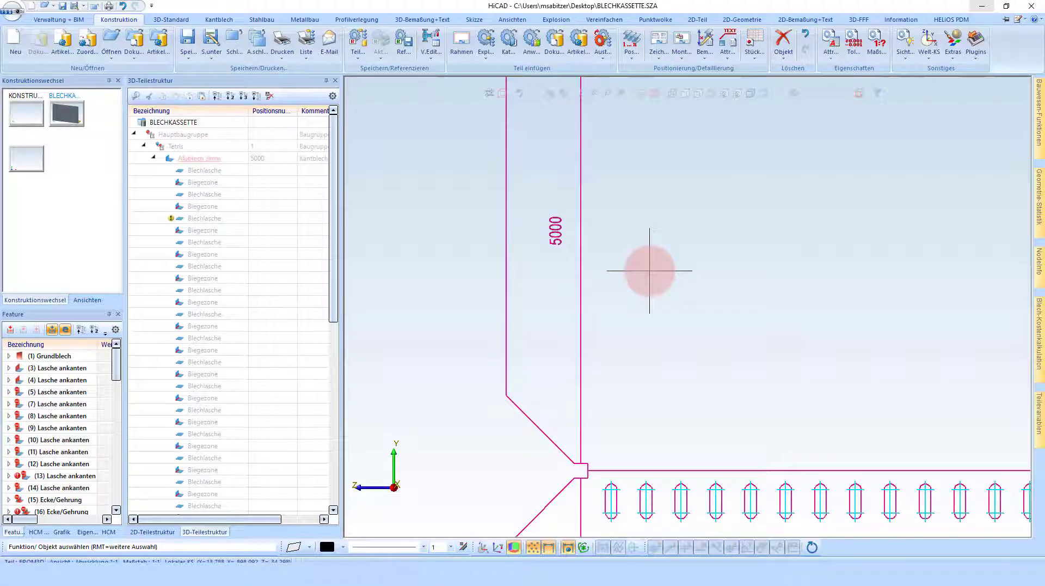
pyautogui.scroll(-2, 649, 271)
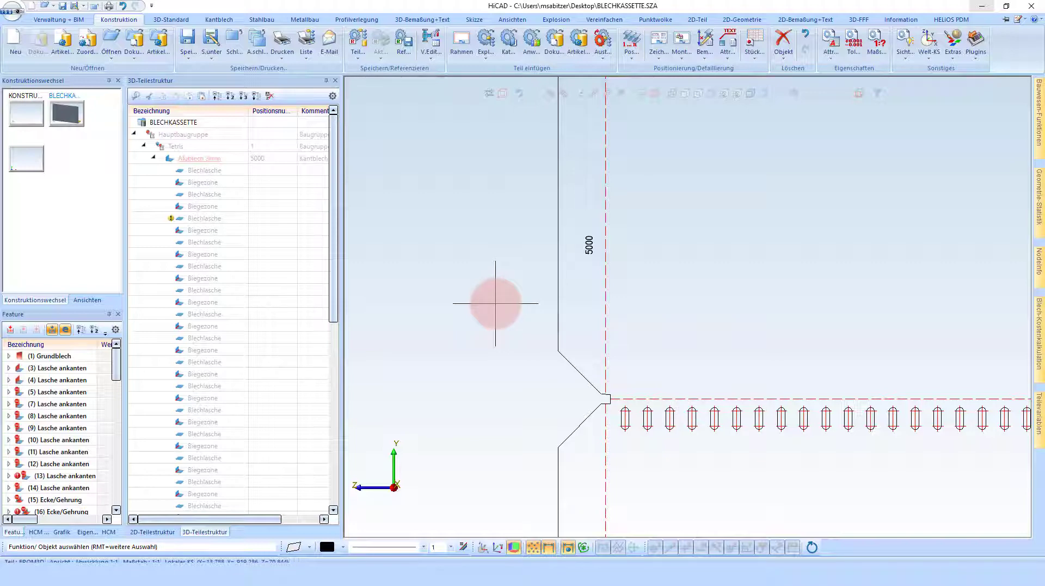
pyautogui.scroll(-2, 496, 303)
pyautogui.scroll(-4, 754, 319)
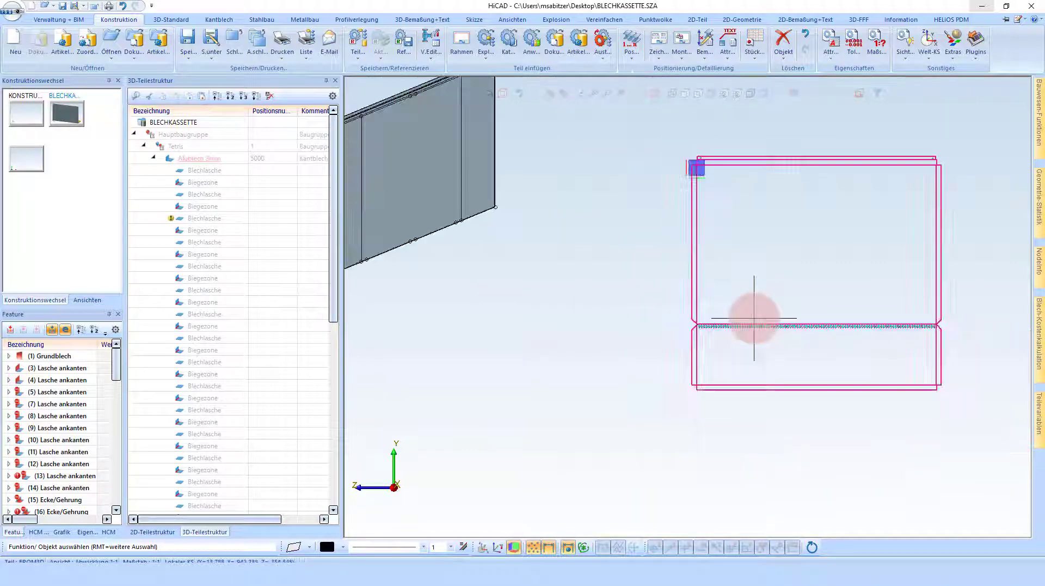